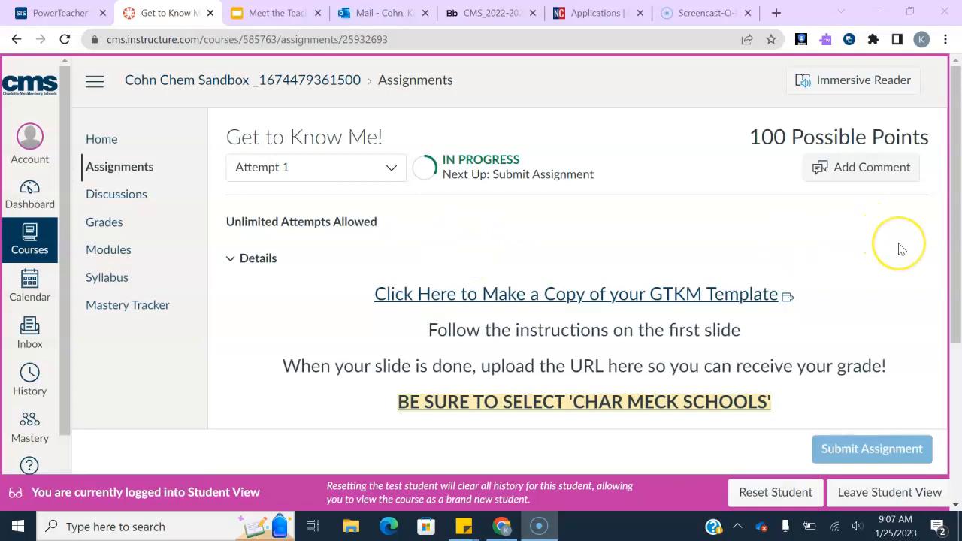
# Read through the Get to Know Me! assignment instructions and choose Web URL as the submission type.
pyautogui.scroll(-1, 901, 249)
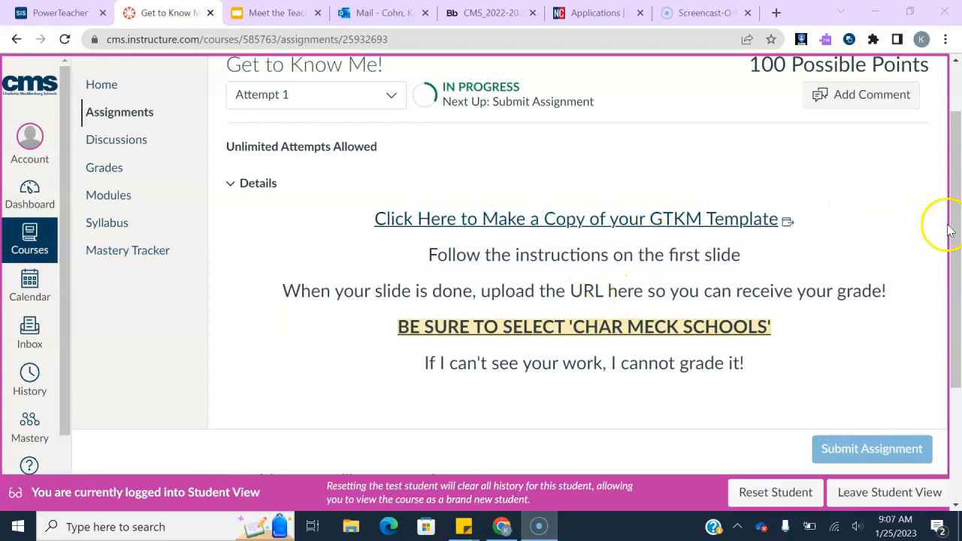
pyautogui.scroll(1, 910, 225)
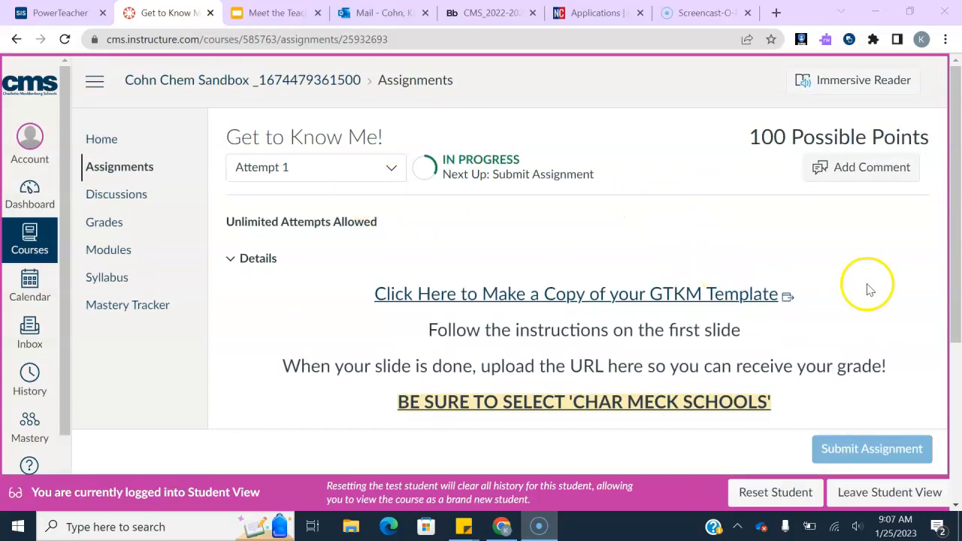
pyautogui.scroll(-1, 869, 289)
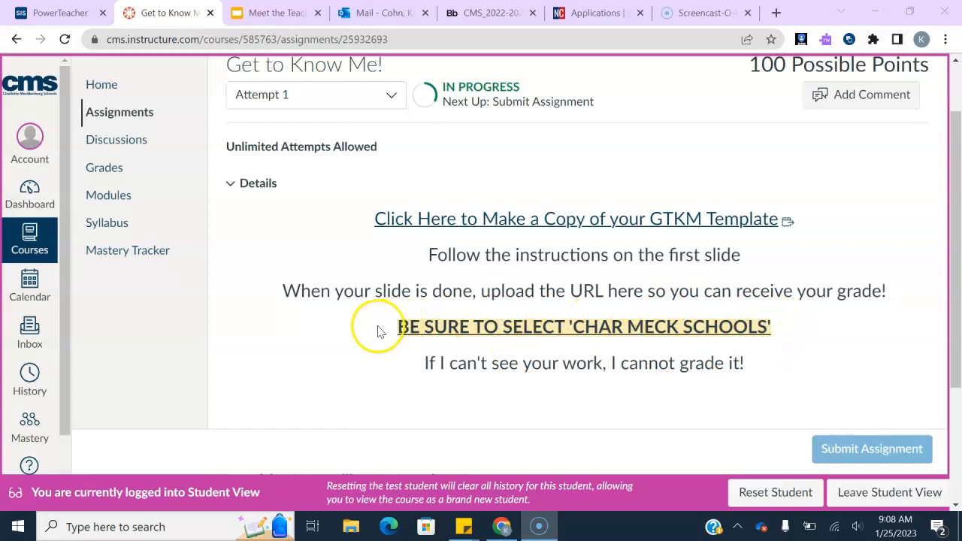
pyautogui.scroll(-2, 376, 331)
pyautogui.scroll(-1, 376, 335)
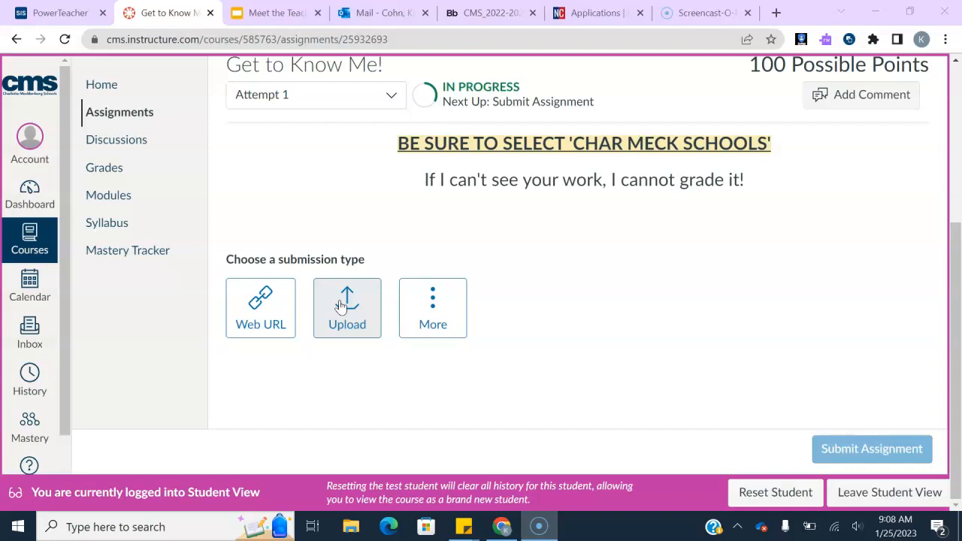
pyautogui.click(270, 316)
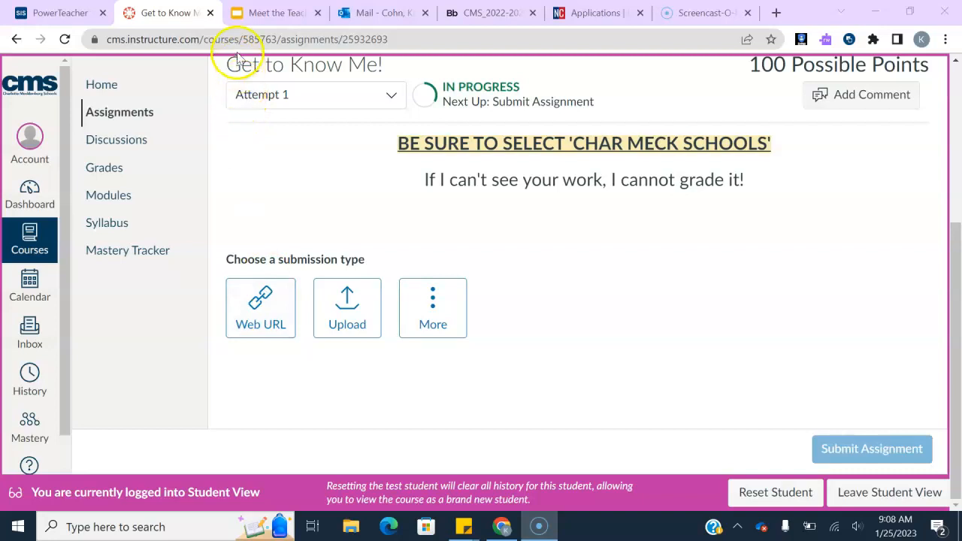
pyautogui.click(265, 302)
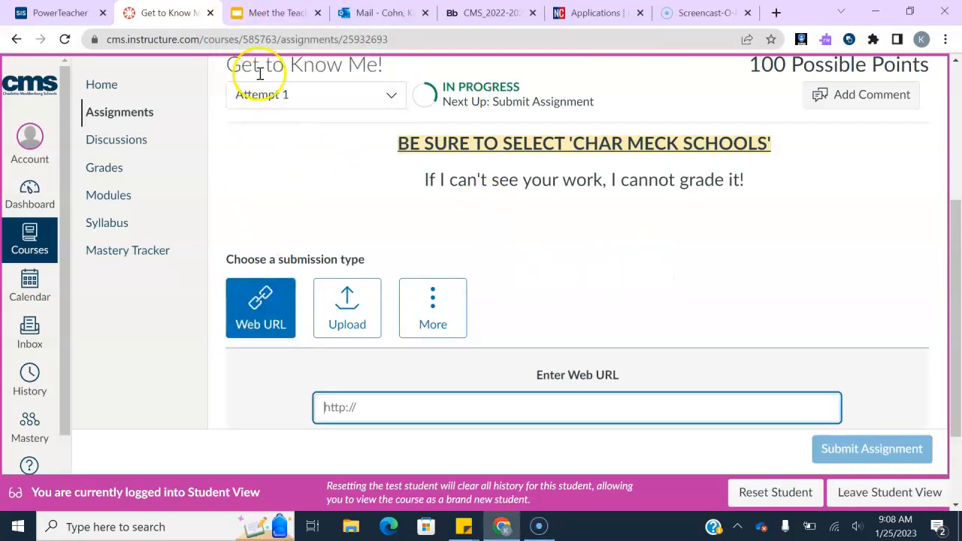
# In the Meet the Teacher presentation in Google Slides, set general access to Charlotte Mecklenburg Schools and copy the sharing link.
pyautogui.click(257, 15)
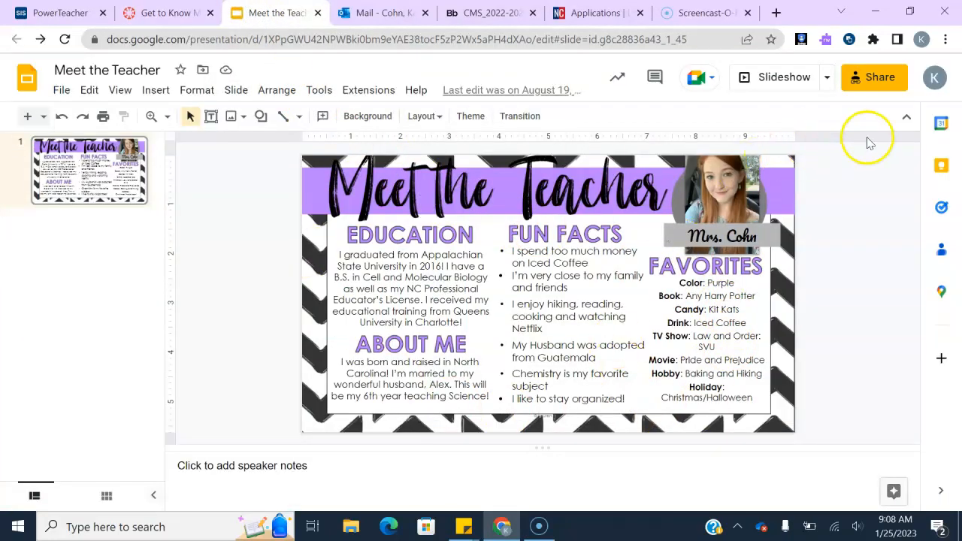
pyautogui.click(874, 80)
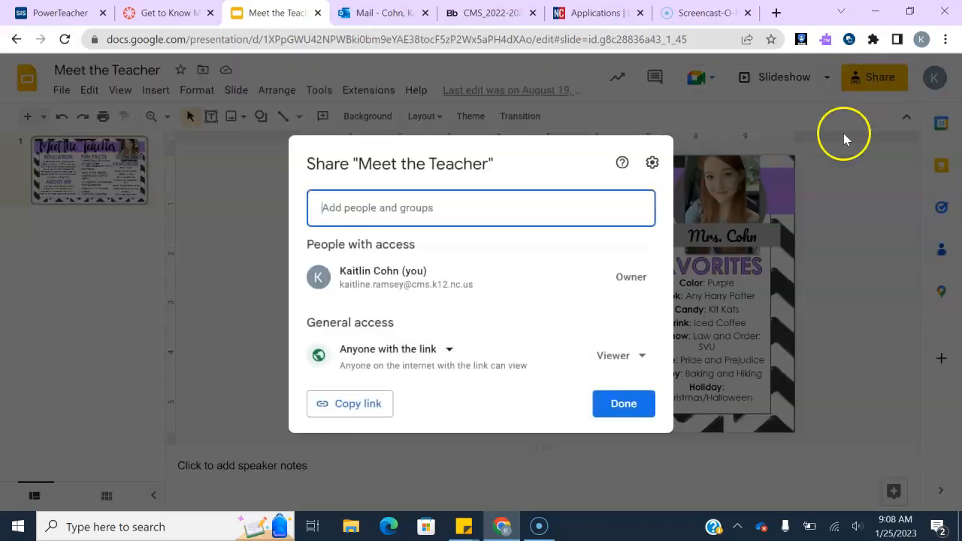
pyautogui.click(449, 349)
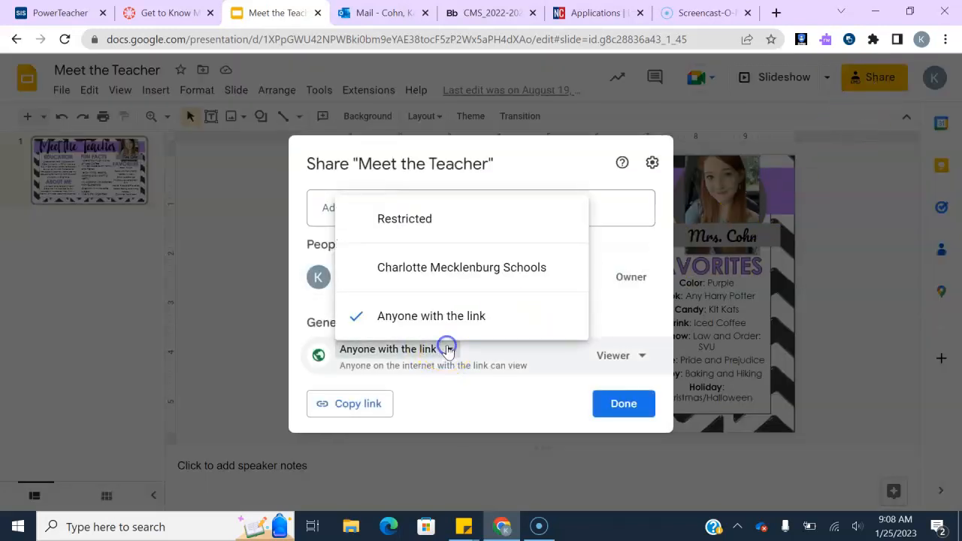
pyautogui.click(439, 232)
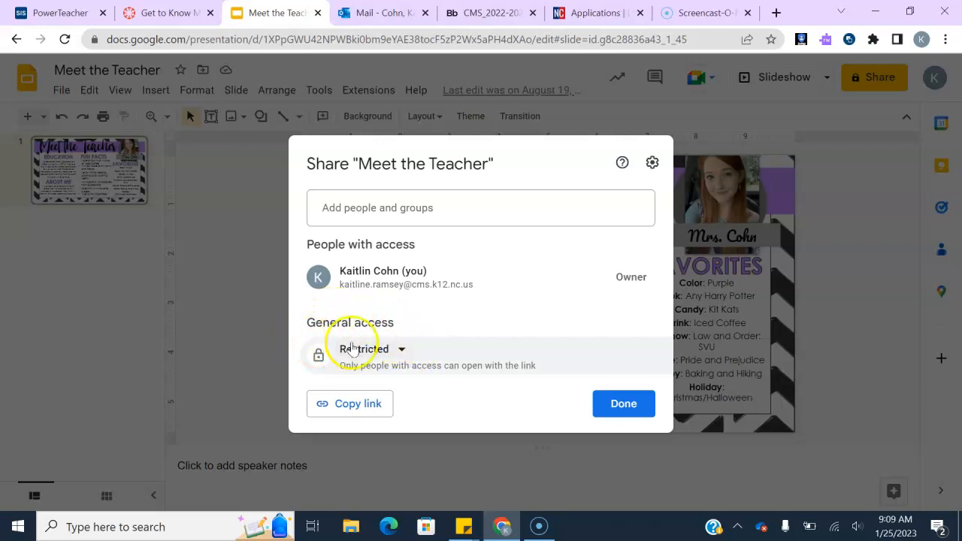
pyautogui.click(403, 350)
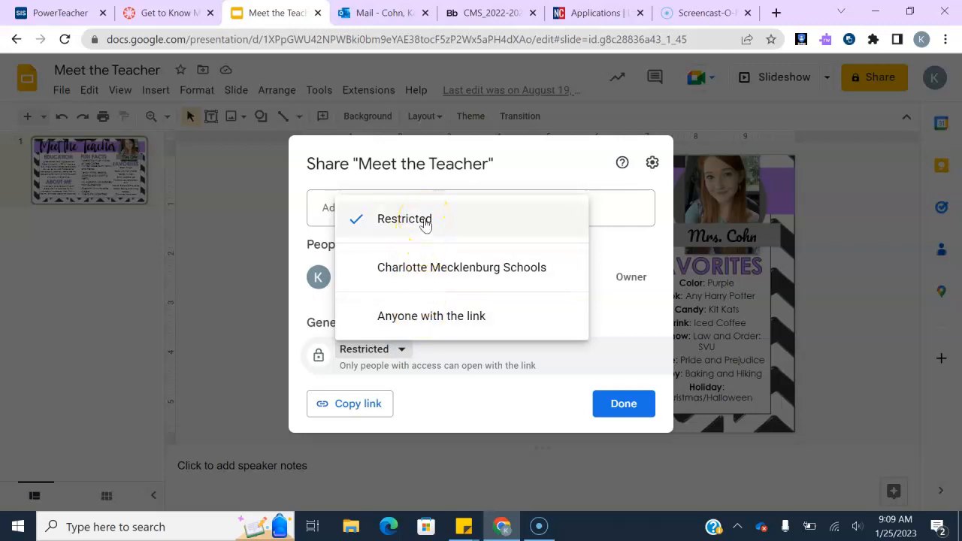
pyautogui.click(434, 272)
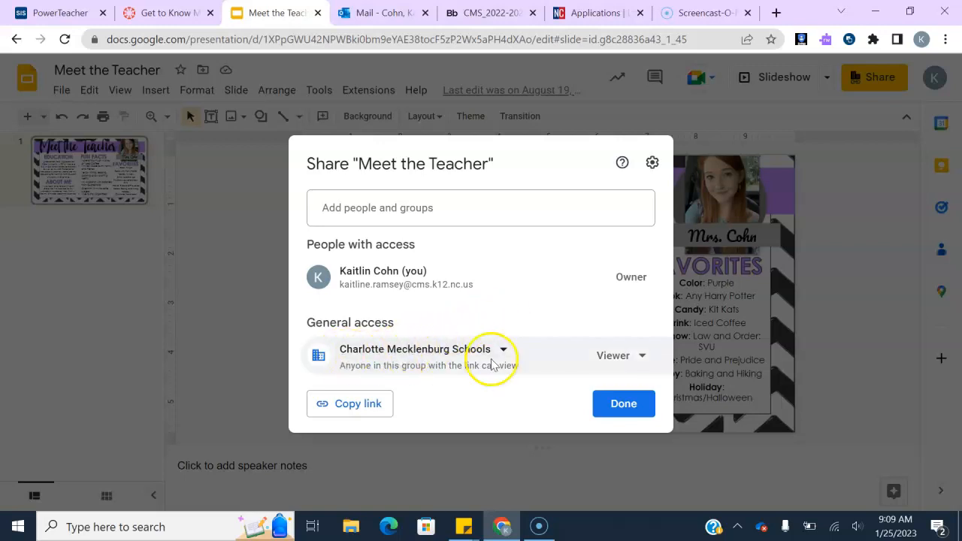
pyautogui.click(333, 406)
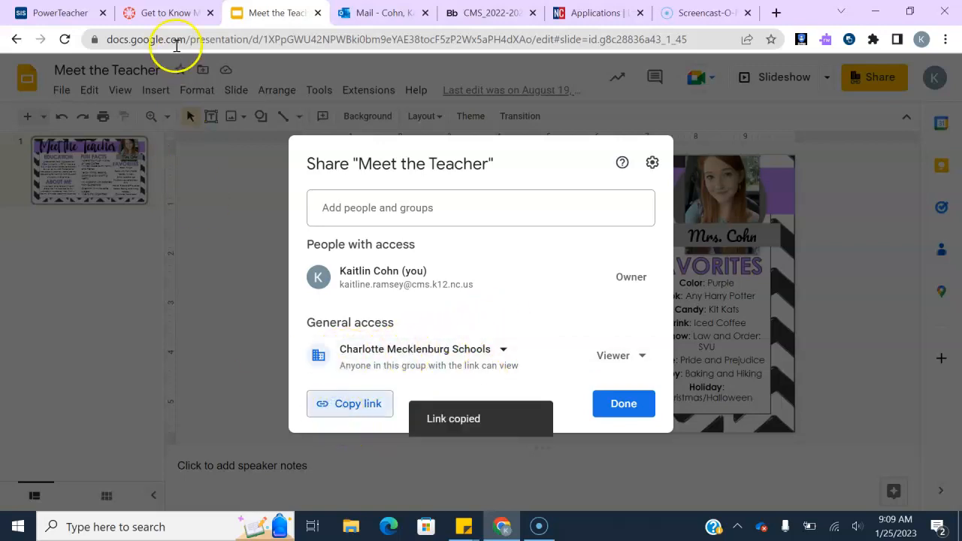
# Return to the Canvas assignment, paste the copied presentation link as the web URL, and submit the assignment.
pyautogui.click(163, 13)
pyautogui.rightClick(347, 416)
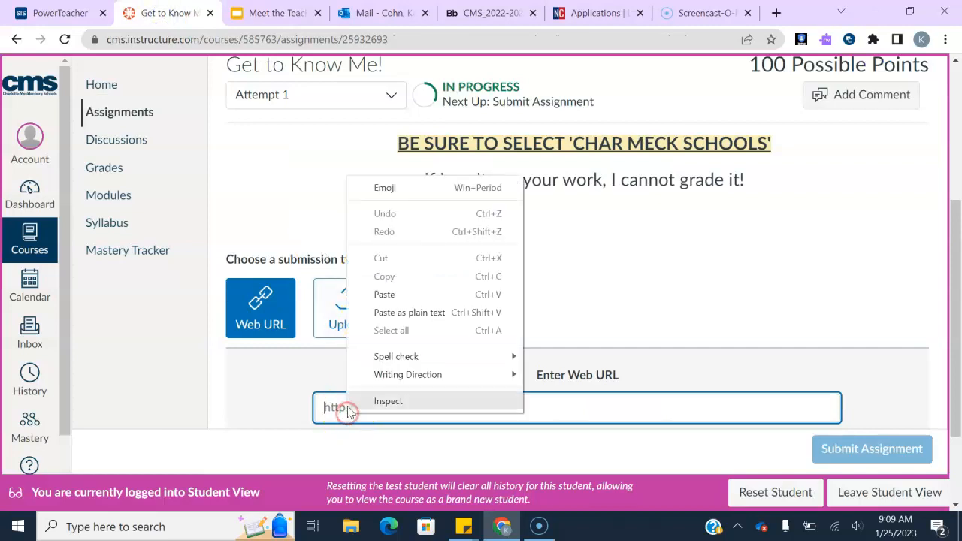
pyautogui.click(385, 294)
pyautogui.scroll(-1, 910, 340)
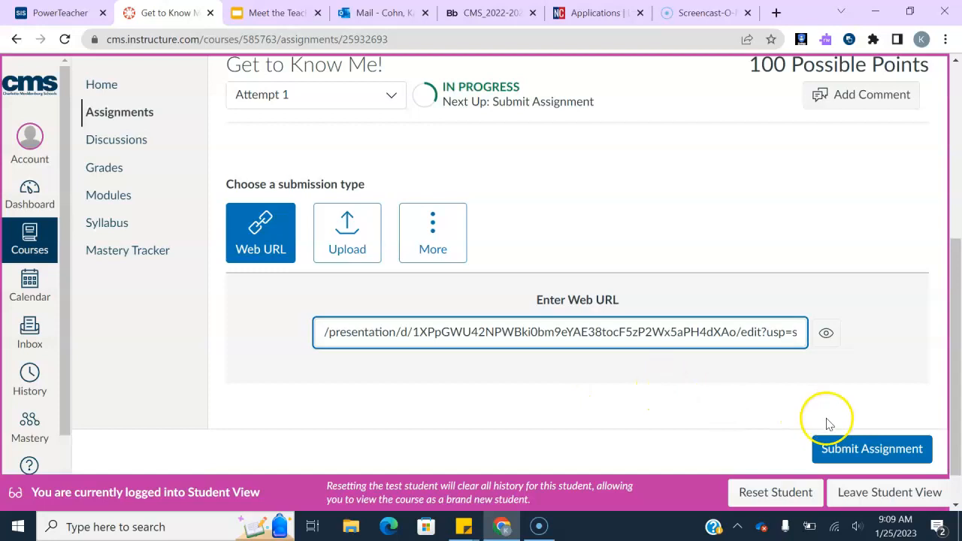
pyautogui.click(859, 448)
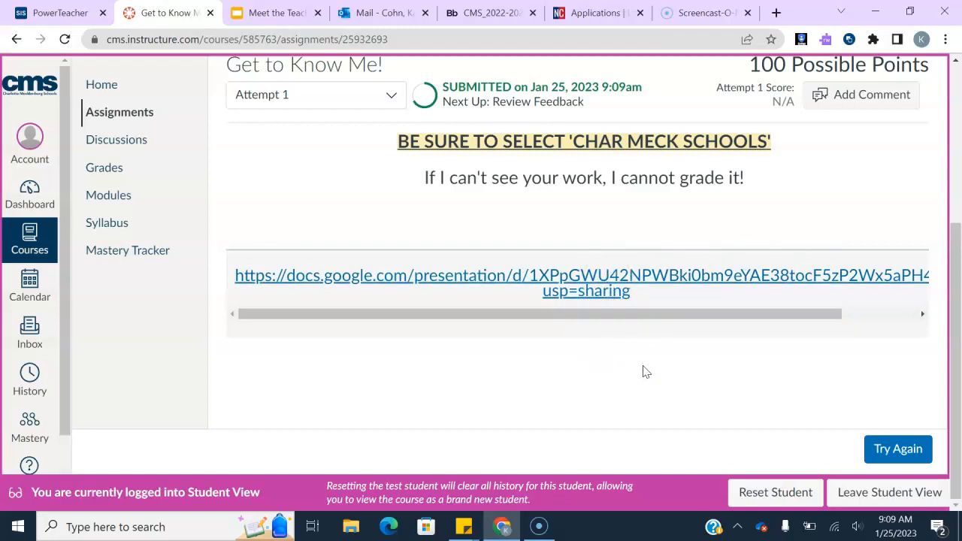
# Review the submitted assignment page, including its instructions and the submitted presentation link.
pyautogui.scroll(3, 692, 410)
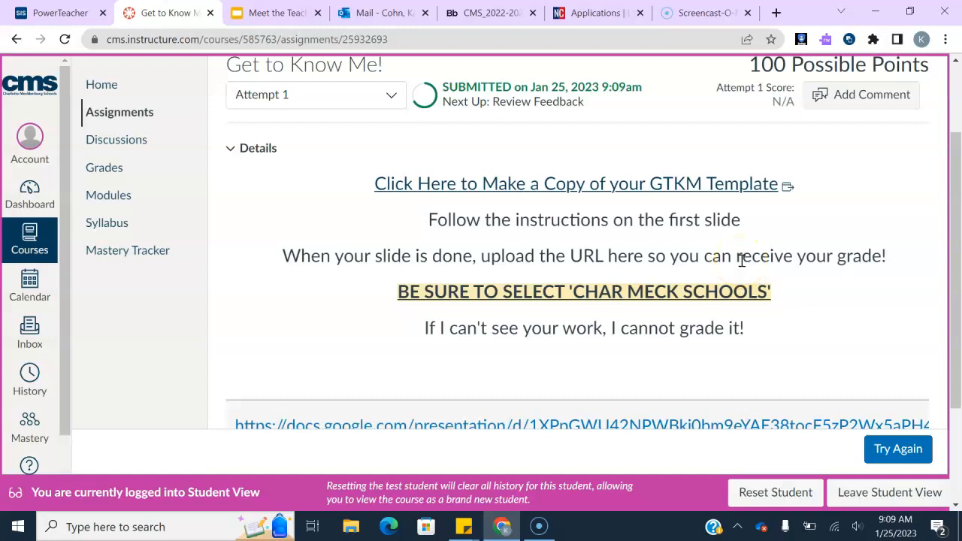
pyautogui.scroll(-1, 767, 256)
pyautogui.scroll(2, 907, 290)
pyautogui.scroll(-2, 907, 292)
pyautogui.scroll(-1, 907, 291)
pyautogui.scroll(1, 907, 293)
pyautogui.scroll(1, 907, 292)
pyautogui.click(910, 267)
pyautogui.scroll(-1, 910, 267)
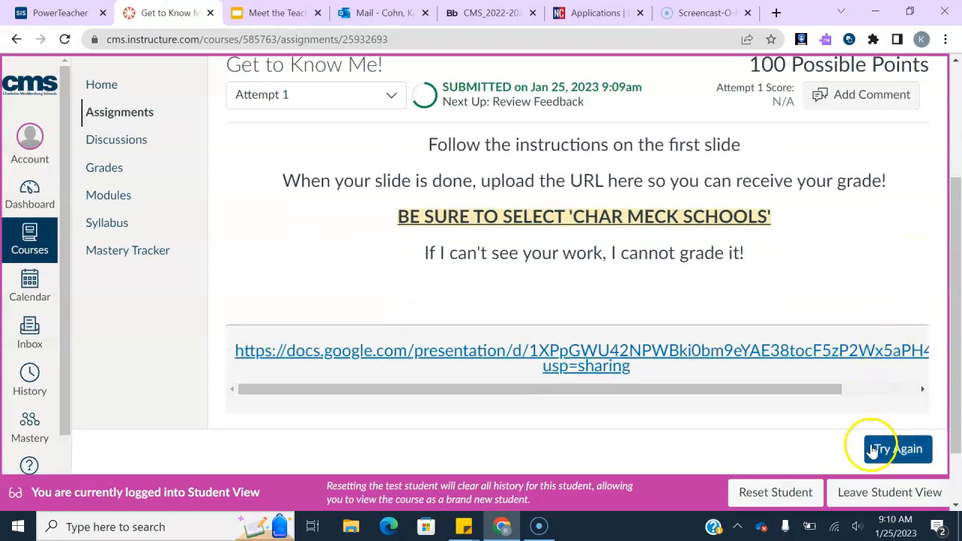
# Start a second attempt at the assignment, switch to the Google Slides presentation, and close its sharing dialog.
pyautogui.click(907, 449)
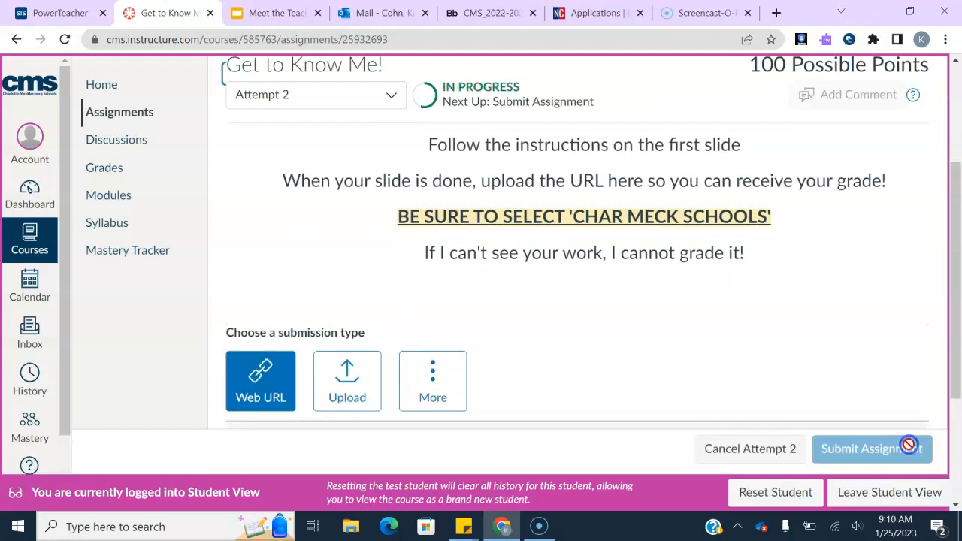
pyautogui.click(241, 13)
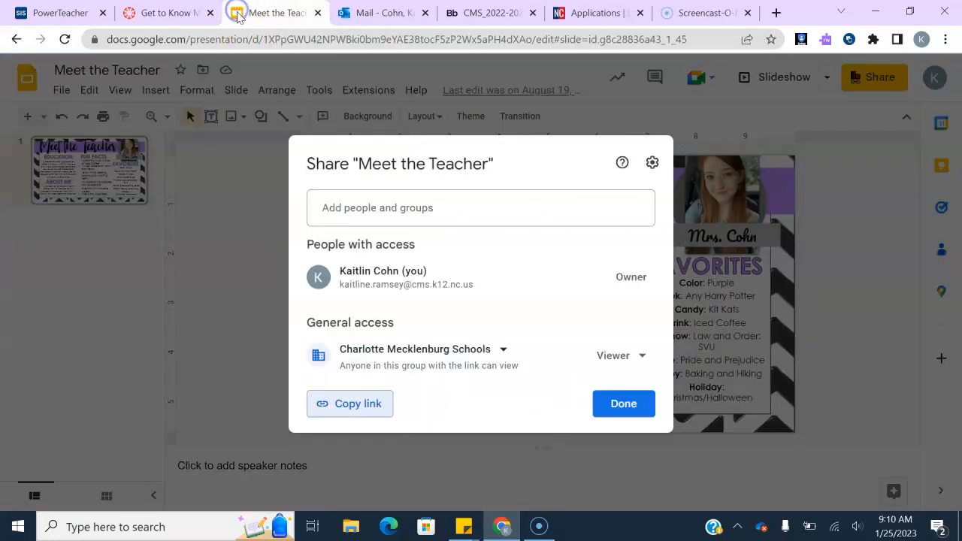
pyautogui.click(619, 404)
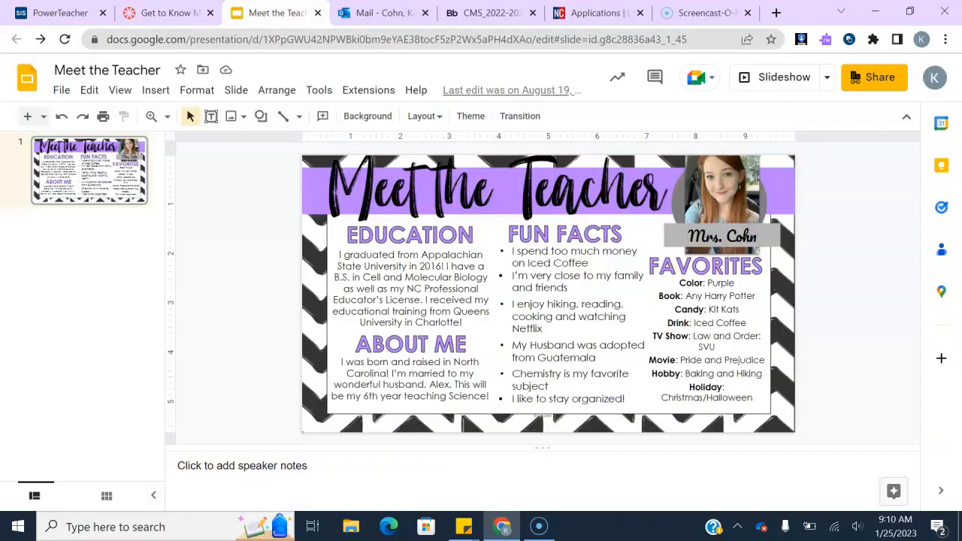
# Download the Meet the Teacher presentation as a Microsoft PowerPoint (.pptx) file.
pyautogui.click(57, 88)
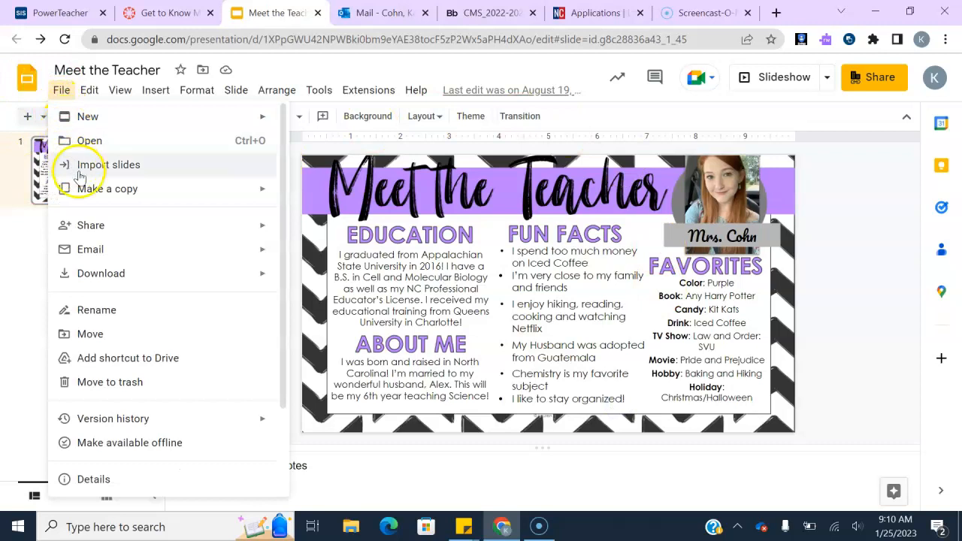
pyautogui.scroll(-3, 143, 294)
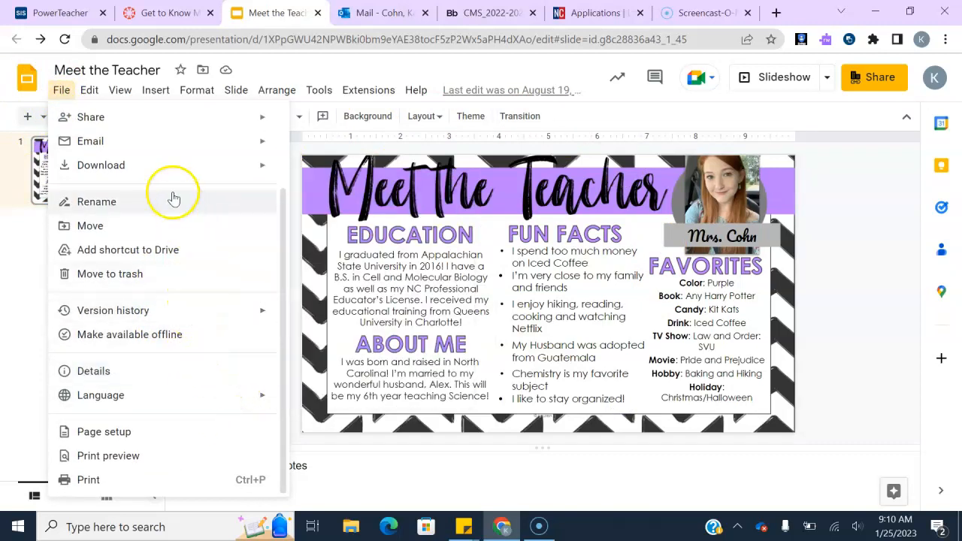
pyautogui.moveTo(175, 178)
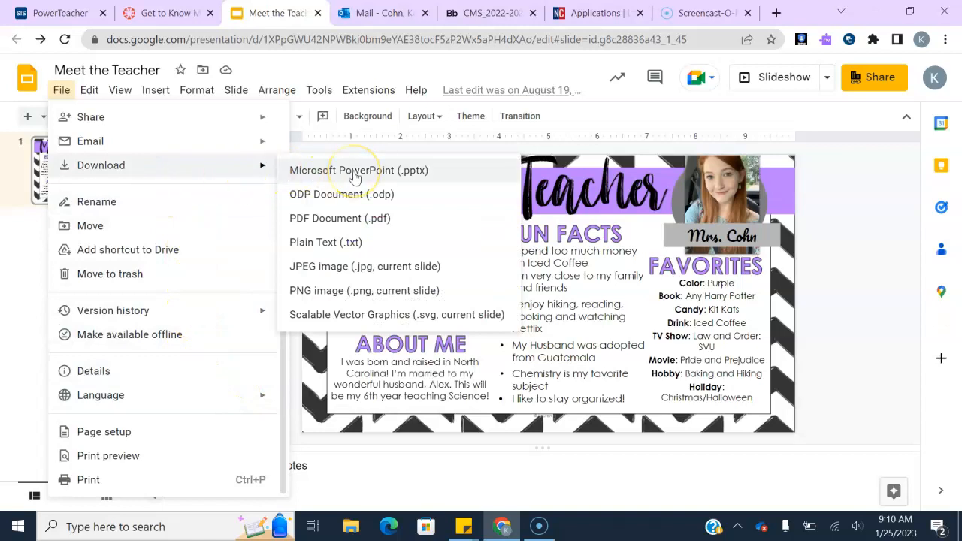
pyautogui.click(351, 224)
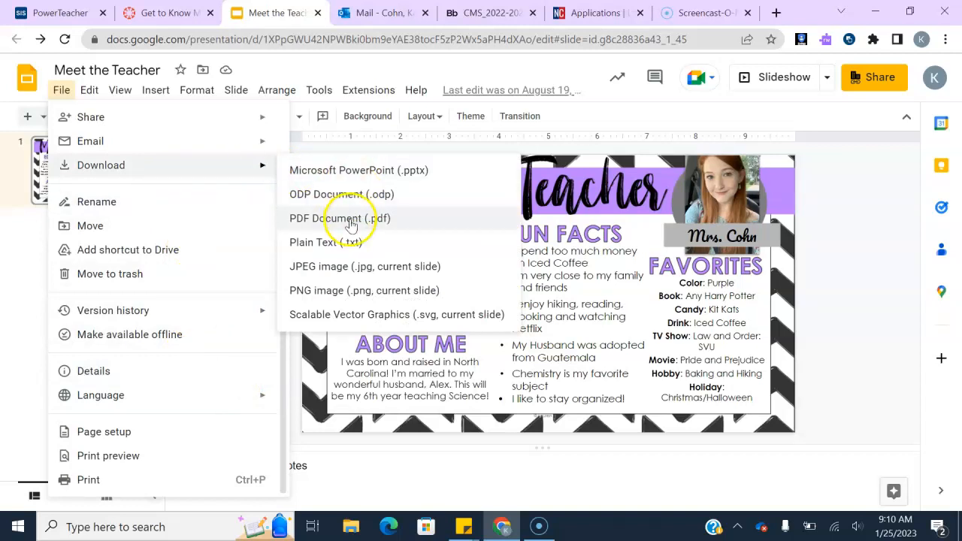
pyautogui.click(351, 175)
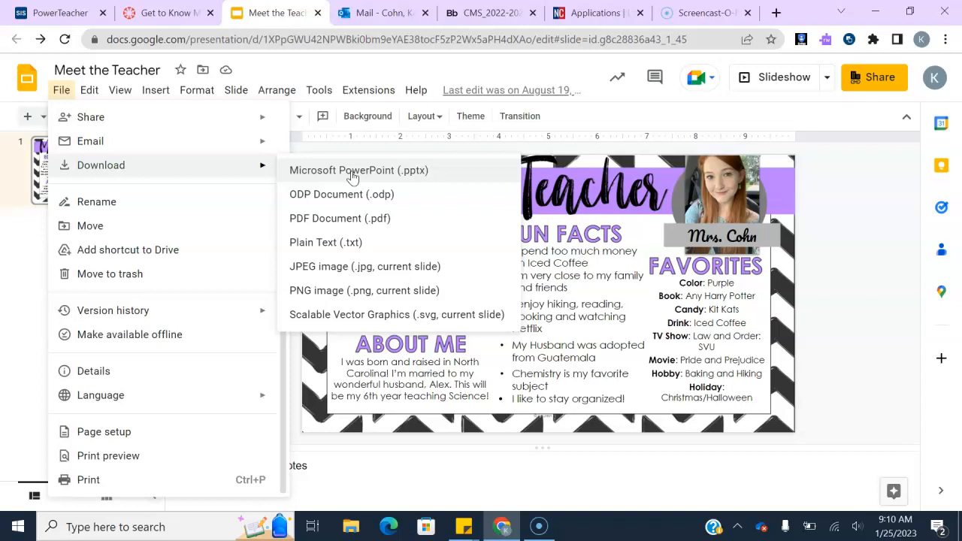
pyautogui.click(353, 173)
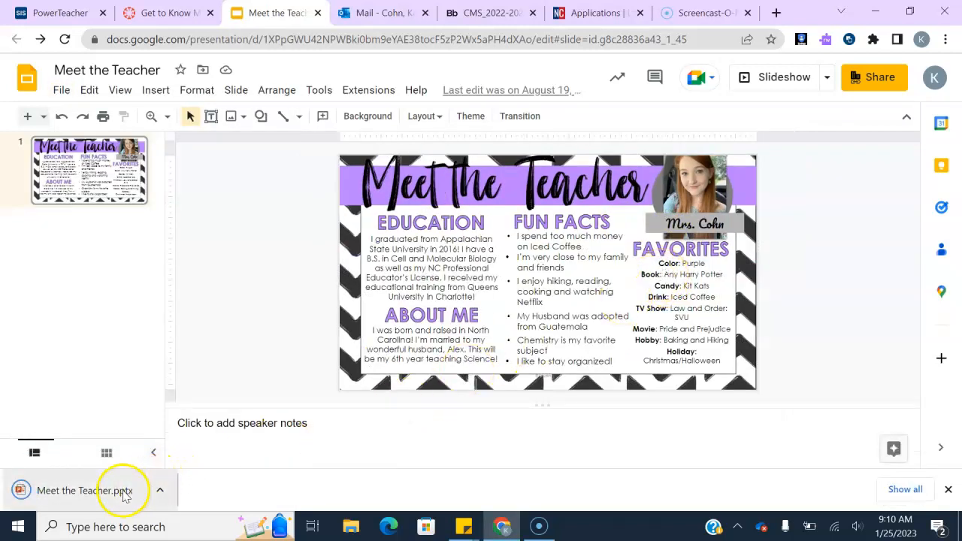
# Open the downloaded Meet the Teacher.pptx in PowerPoint, try to save it, and close the presentation.
pyautogui.click(124, 496)
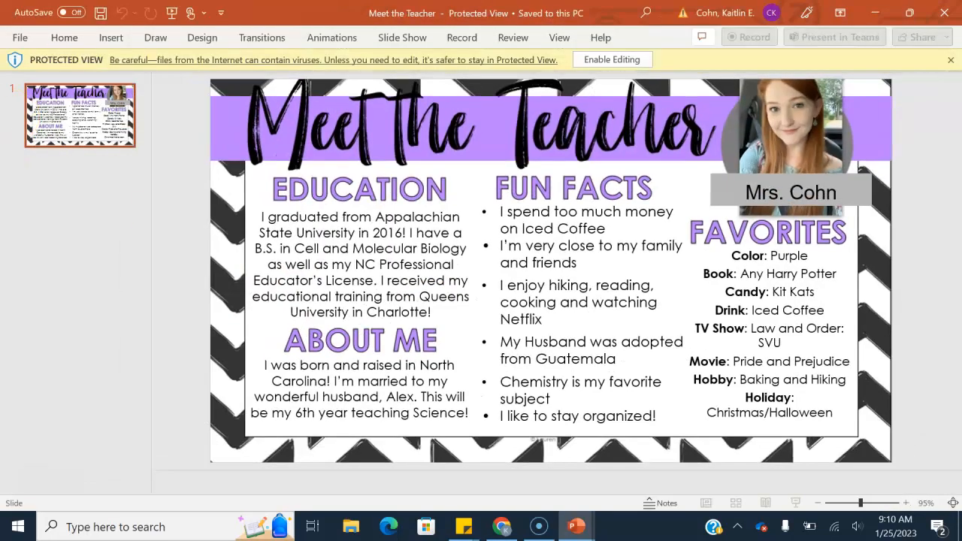
pyautogui.click(15, 41)
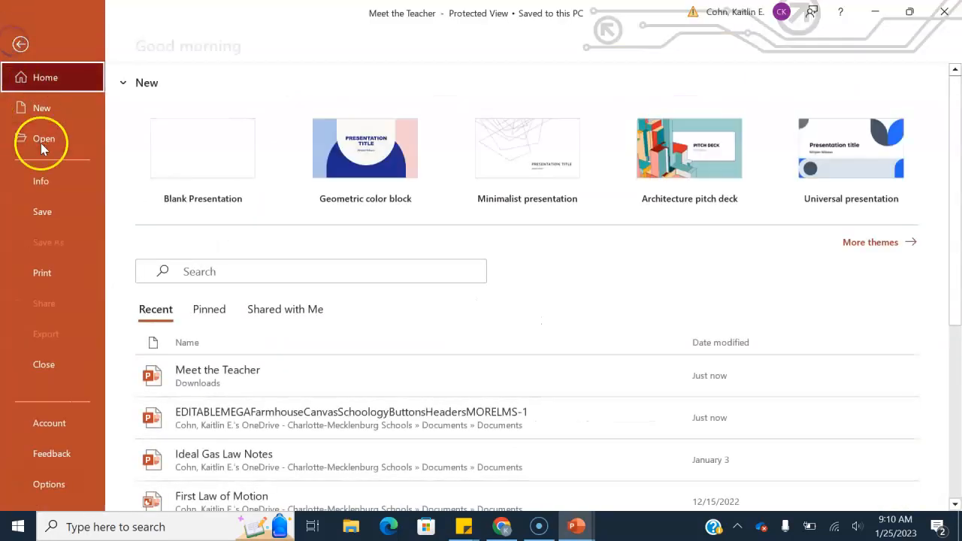
pyautogui.click(56, 211)
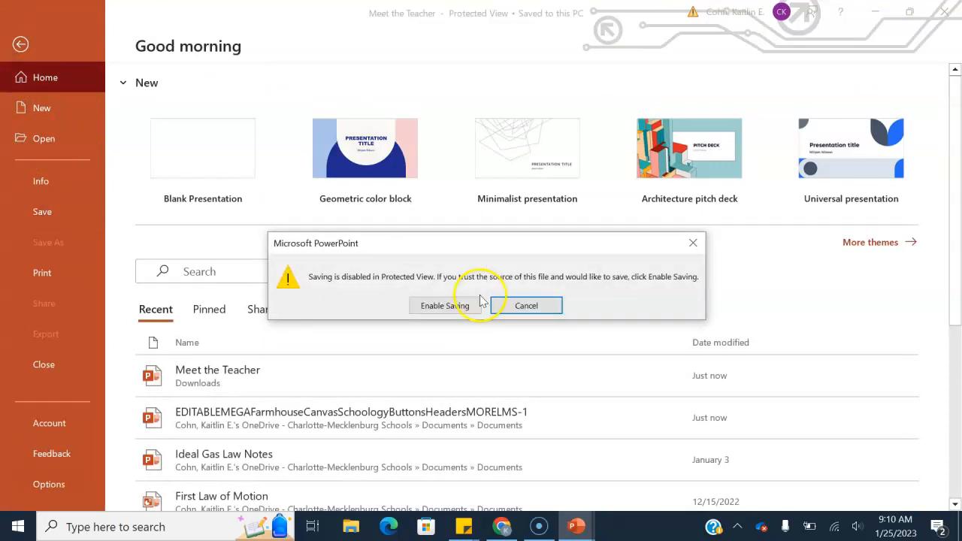
pyautogui.click(530, 308)
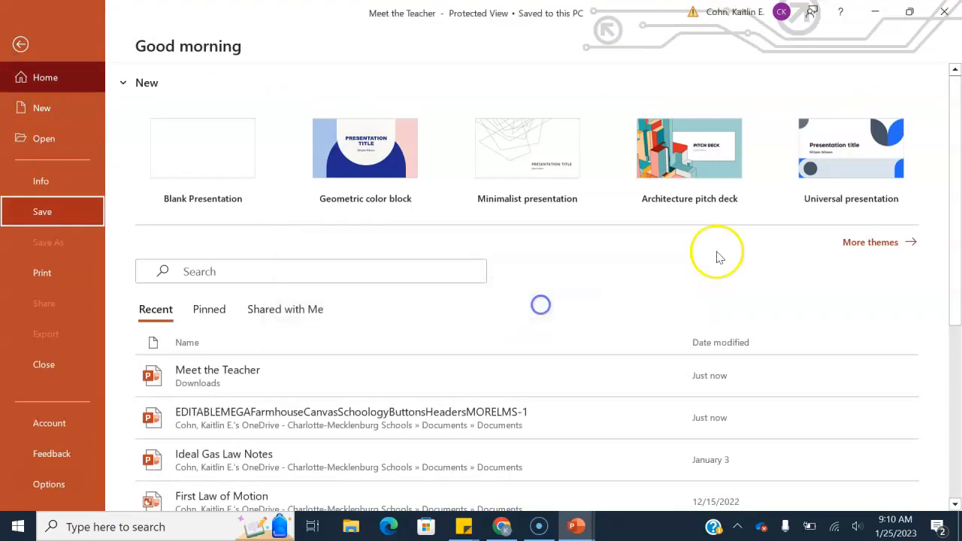
pyautogui.click(16, 43)
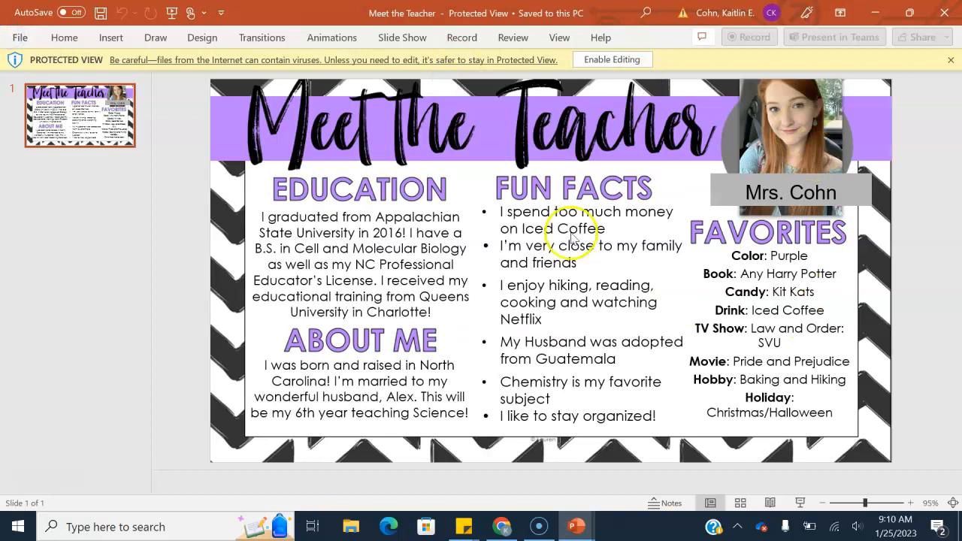
pyautogui.click(943, 7)
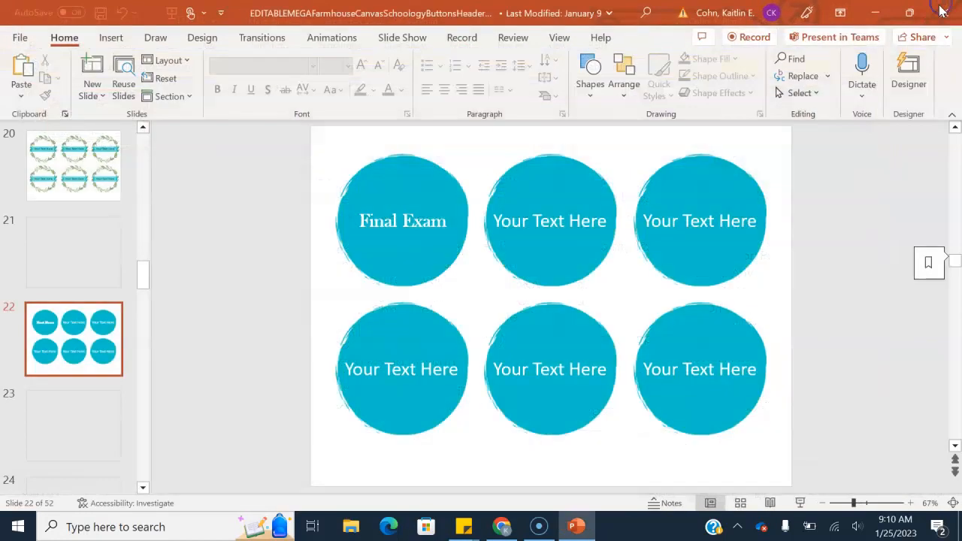
# Switch back to the Google Slides presentation in Chrome and download Meet the Teacher as a PDF document.
pyautogui.click(501, 528)
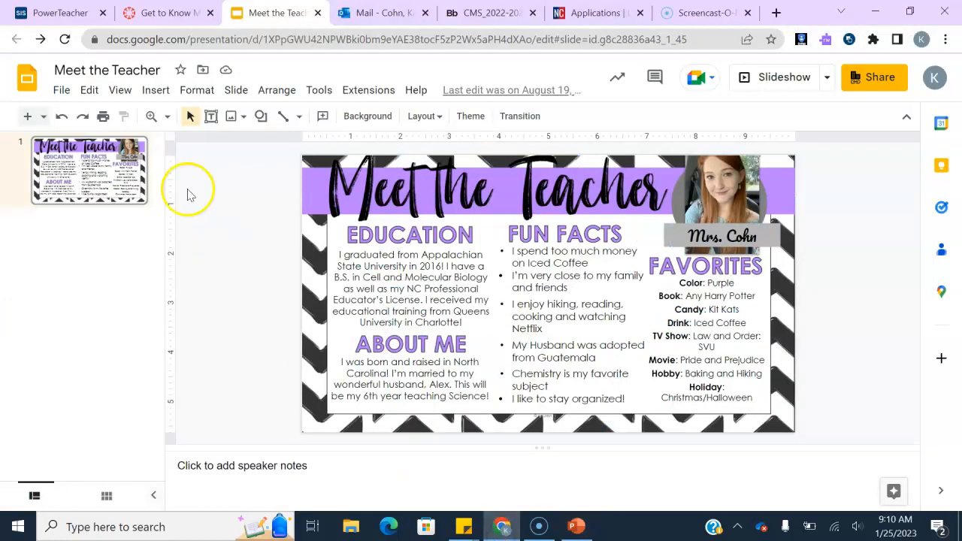
pyautogui.click(64, 90)
pyautogui.moveTo(92, 164)
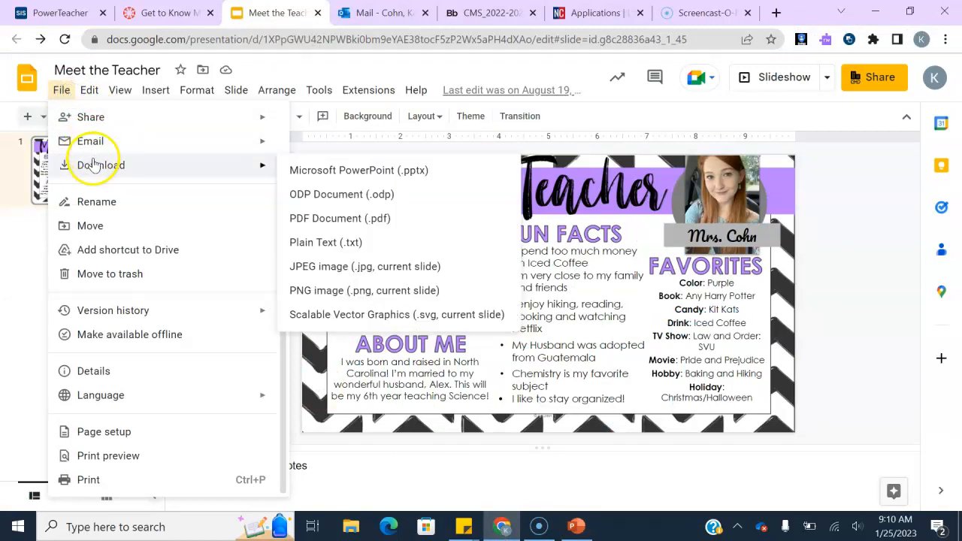
pyautogui.click(358, 218)
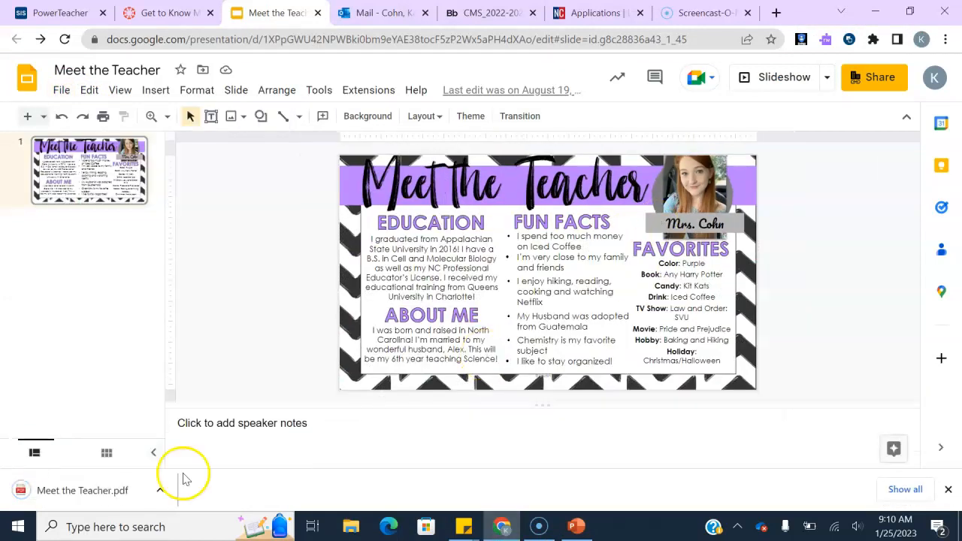
# Open the downloaded PDF and save a copy through printing to the Documents folder, adding the surname before "Meet the Teacher" in the file name.
pyautogui.click(95, 492)
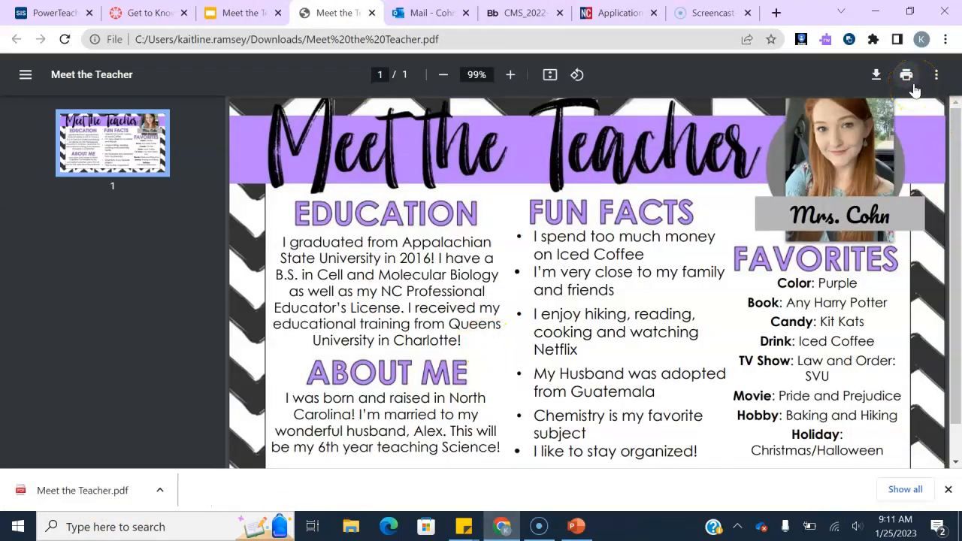
pyautogui.click(912, 89)
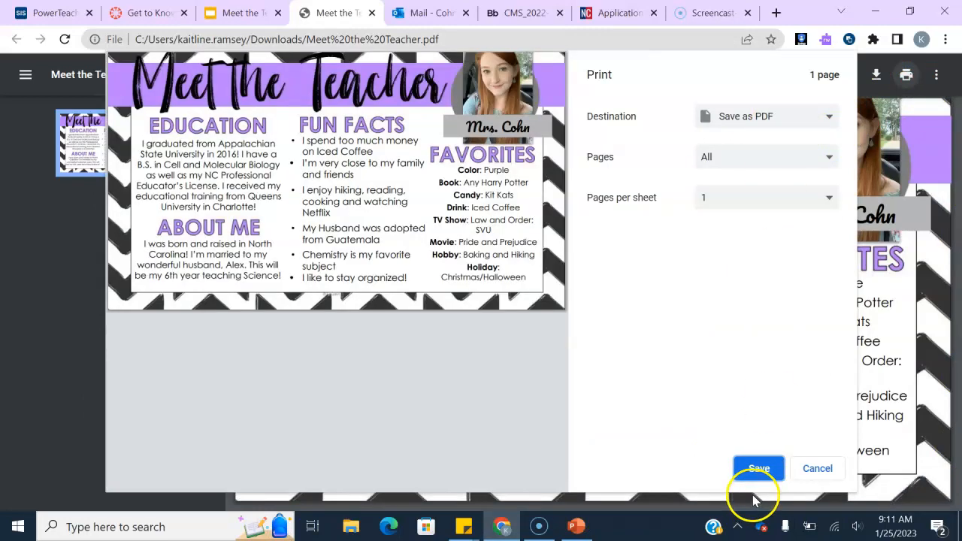
pyautogui.click(757, 467)
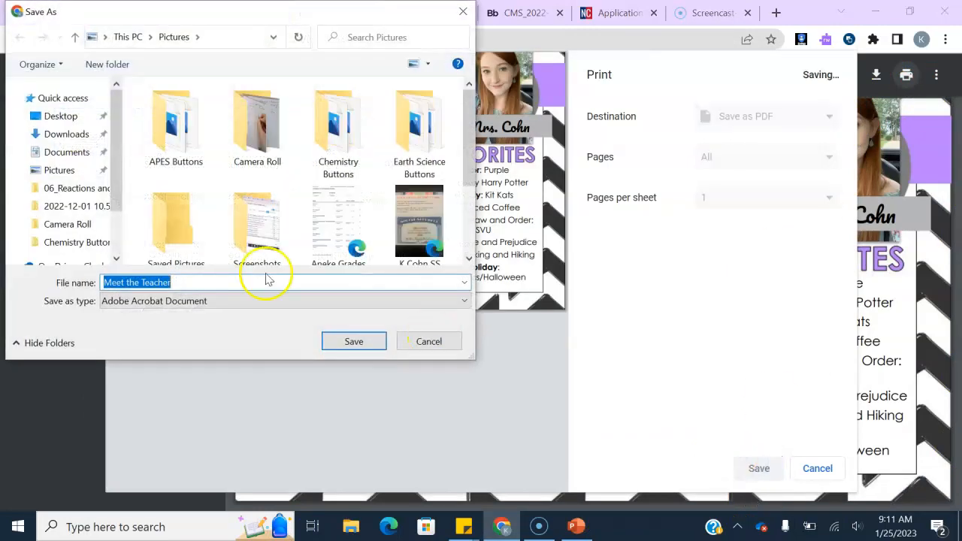
pyautogui.click(66, 156)
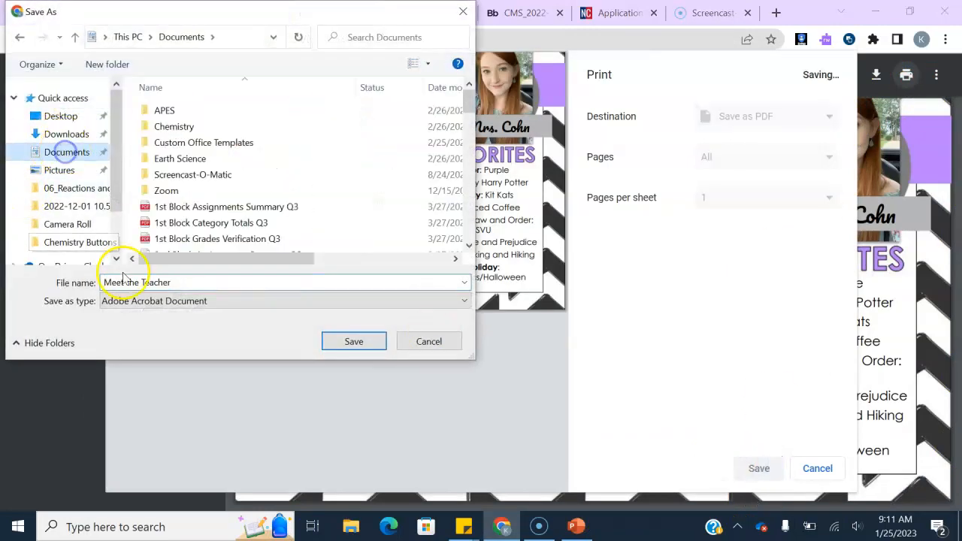
pyautogui.click(107, 284)
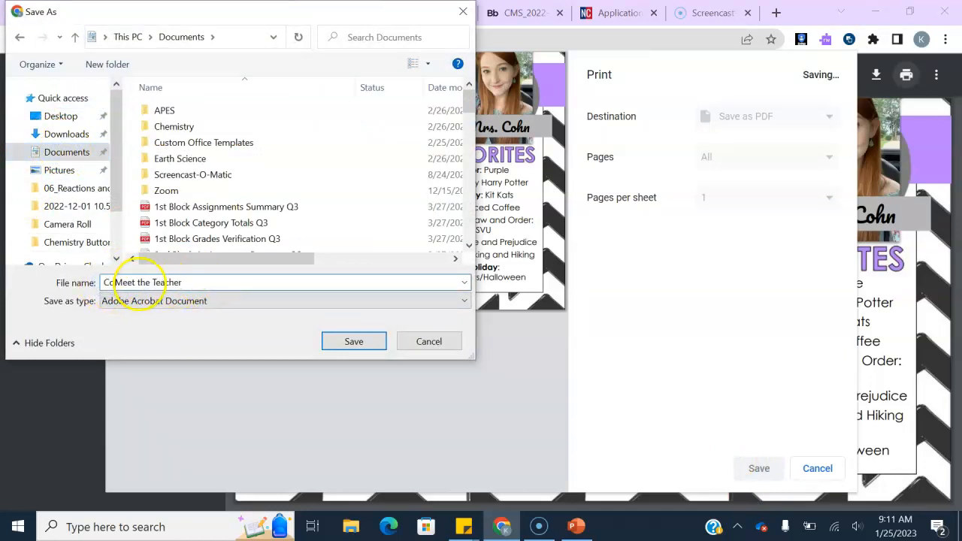
pyautogui.click(340, 348)
# Return to the Get to Know Me! assignment in Canvas and start choosing a file to upload for Attempt 2.
pyautogui.click(240, 13)
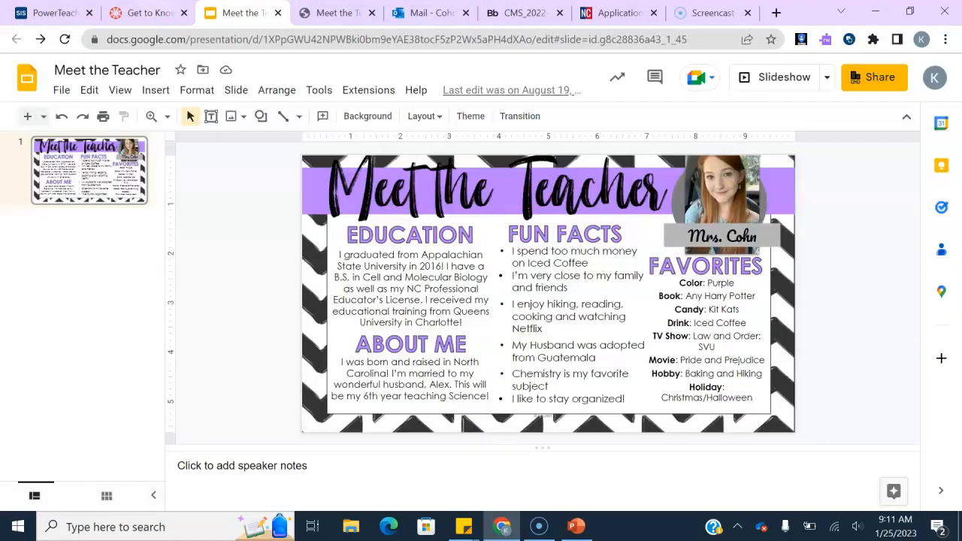
pyautogui.click(151, 13)
pyautogui.click(346, 380)
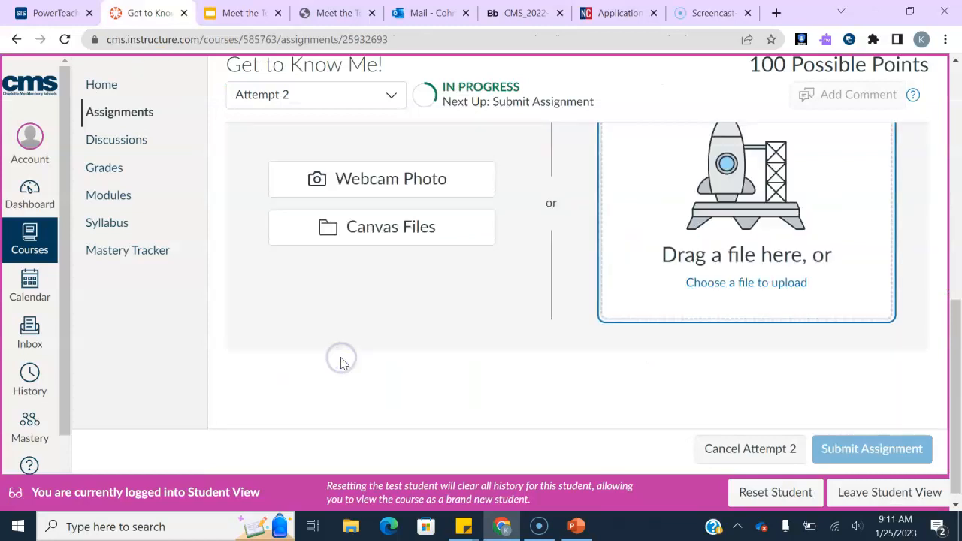
pyautogui.scroll(2, 615, 280)
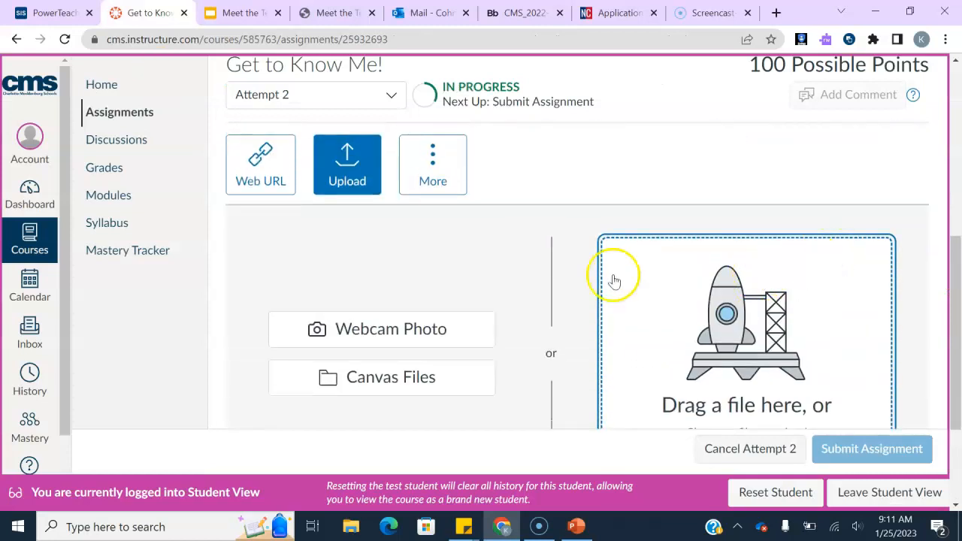
pyautogui.scroll(-1, 616, 280)
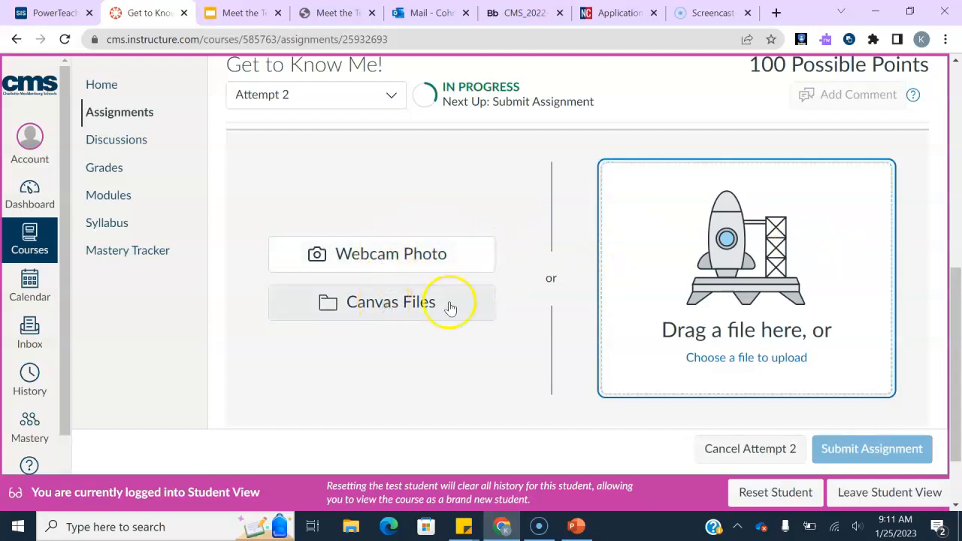
pyautogui.click(786, 284)
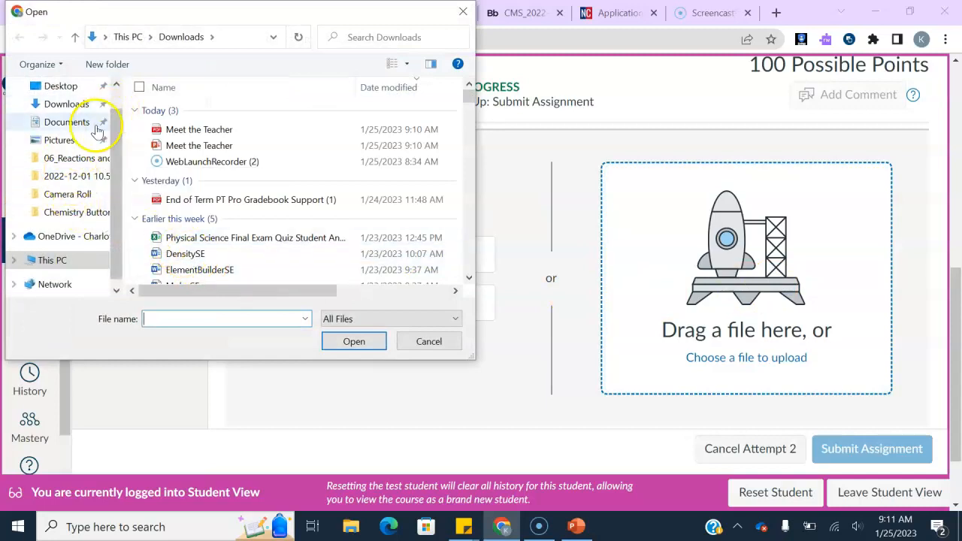
# Attach the surname-prefixed Meet the Teacher PDF from the Documents folder and submit the assignment.
pyautogui.click(65, 122)
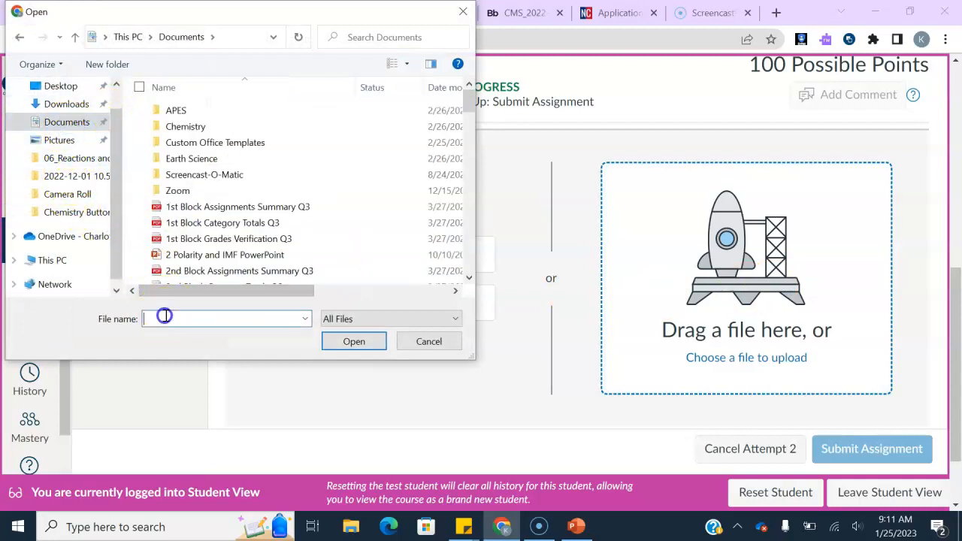
pyautogui.write('Cohn')
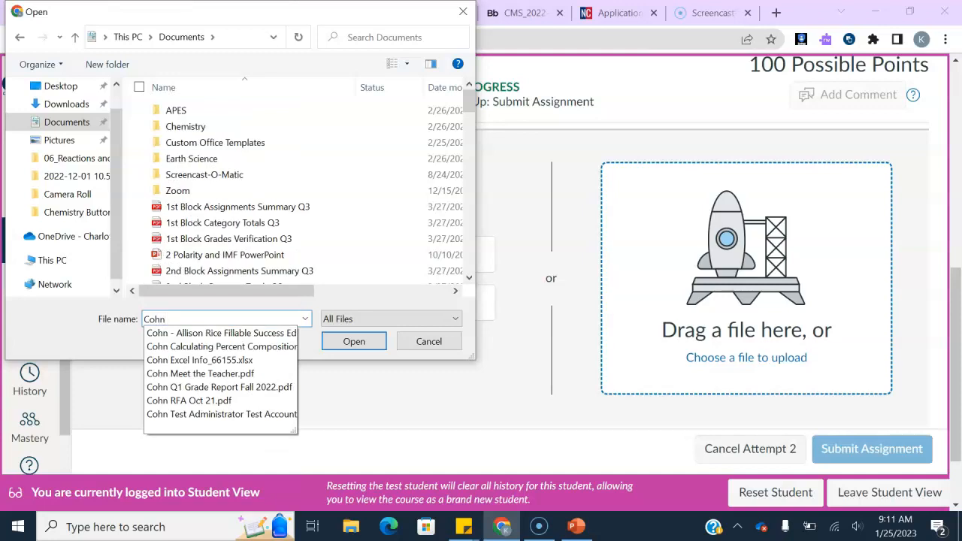
pyautogui.write(' Meet')
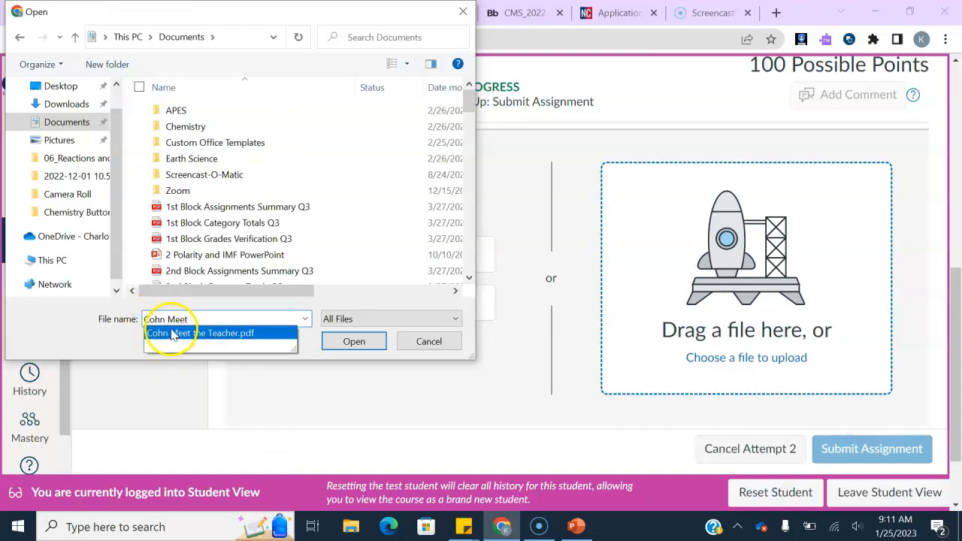
pyautogui.click(171, 334)
pyautogui.click(346, 340)
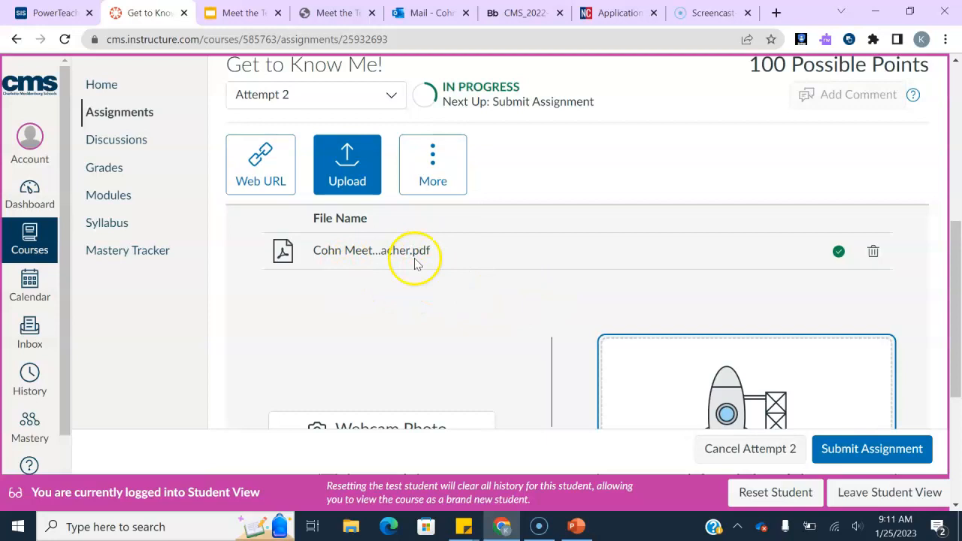
pyautogui.click(870, 451)
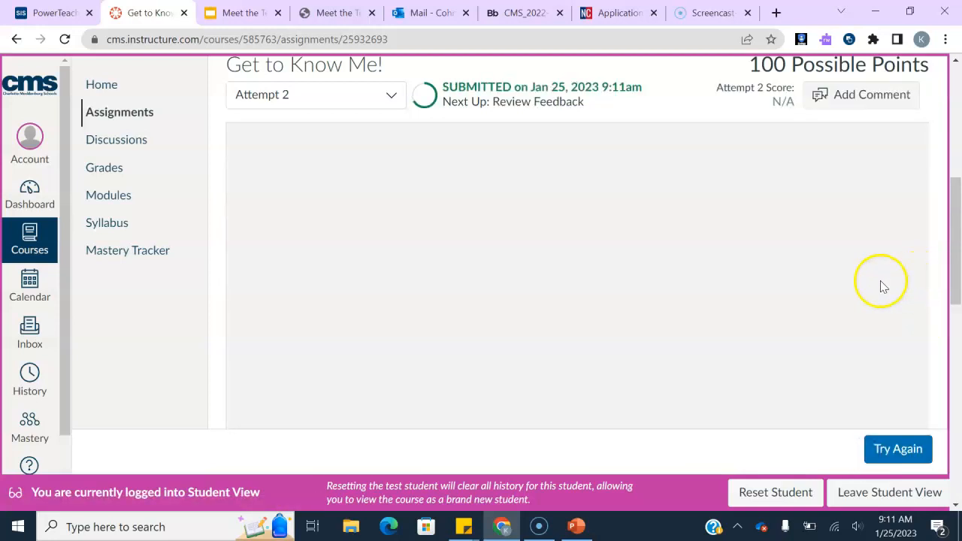
# Review the submitted second attempt, including the assignment instructions and the preview of the uploaded PDF.
pyautogui.scroll(-5, 882, 285)
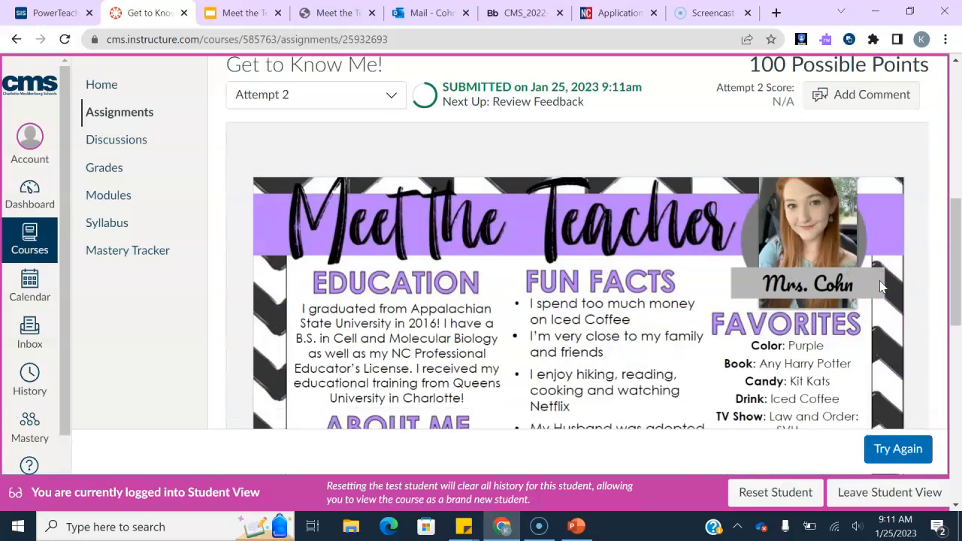
pyautogui.scroll(2, 882, 285)
pyautogui.scroll(6, 884, 287)
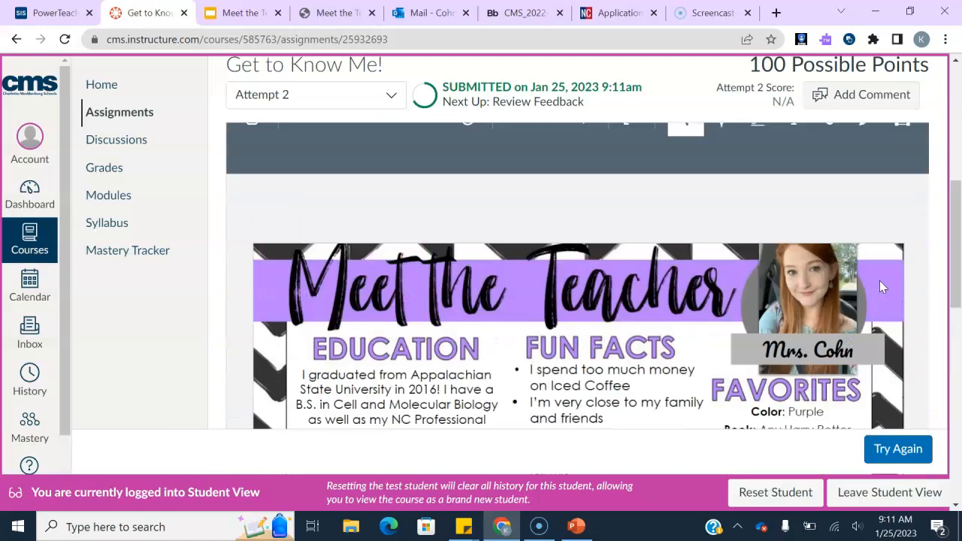
pyautogui.scroll(-1, 884, 288)
pyautogui.scroll(3, 883, 287)
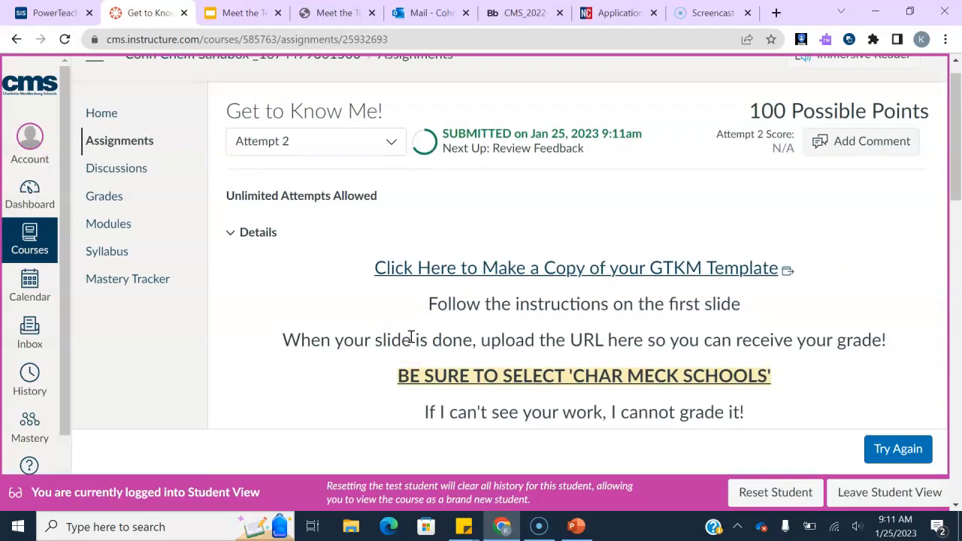
pyautogui.scroll(-4, 804, 311)
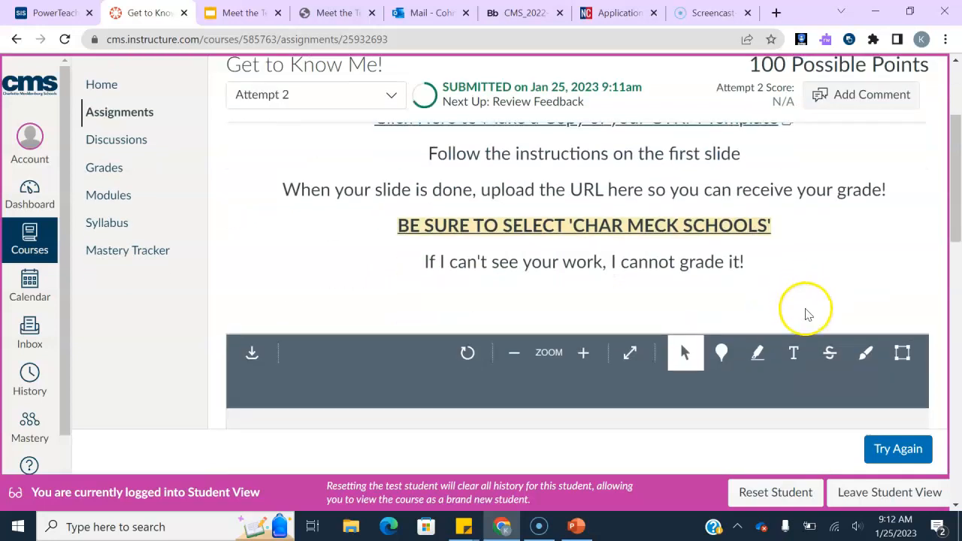
pyautogui.scroll(-2, 855, 280)
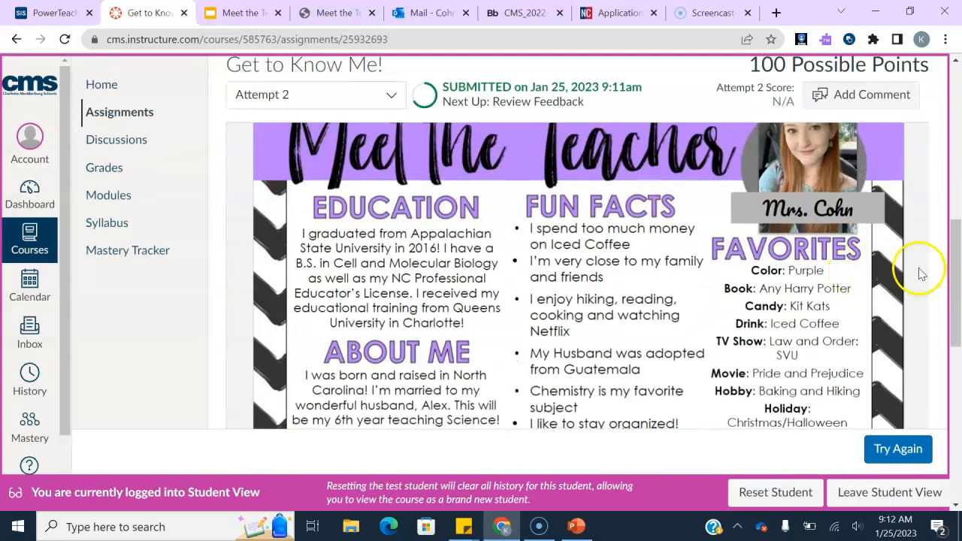
pyautogui.scroll(-2, 919, 268)
pyautogui.scroll(3, 917, 267)
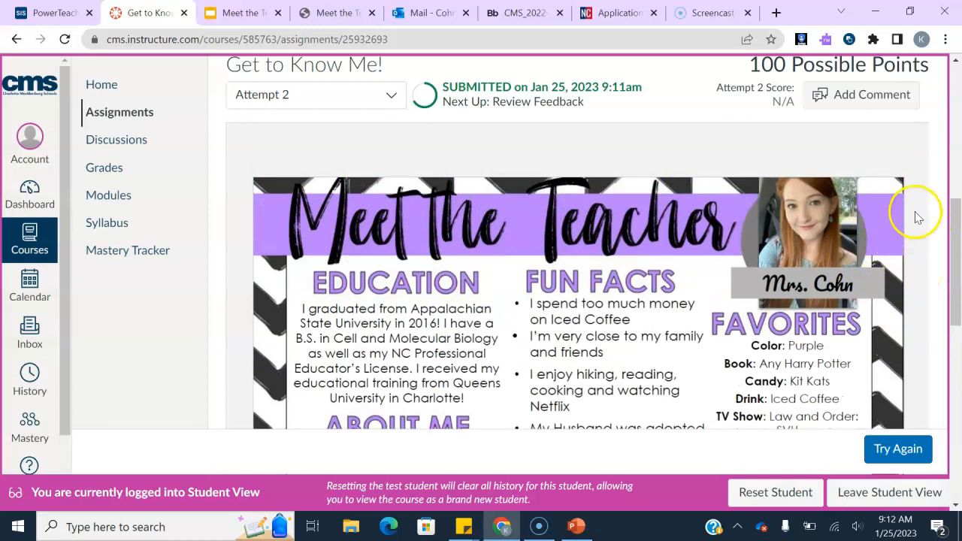
pyautogui.scroll(-2, 917, 217)
pyautogui.scroll(5, 917, 218)
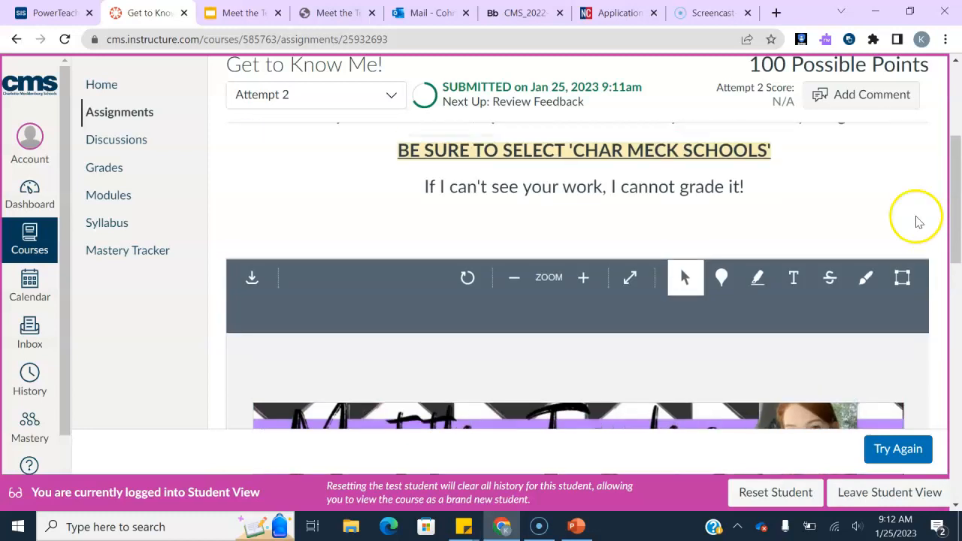
pyautogui.scroll(-2, 917, 222)
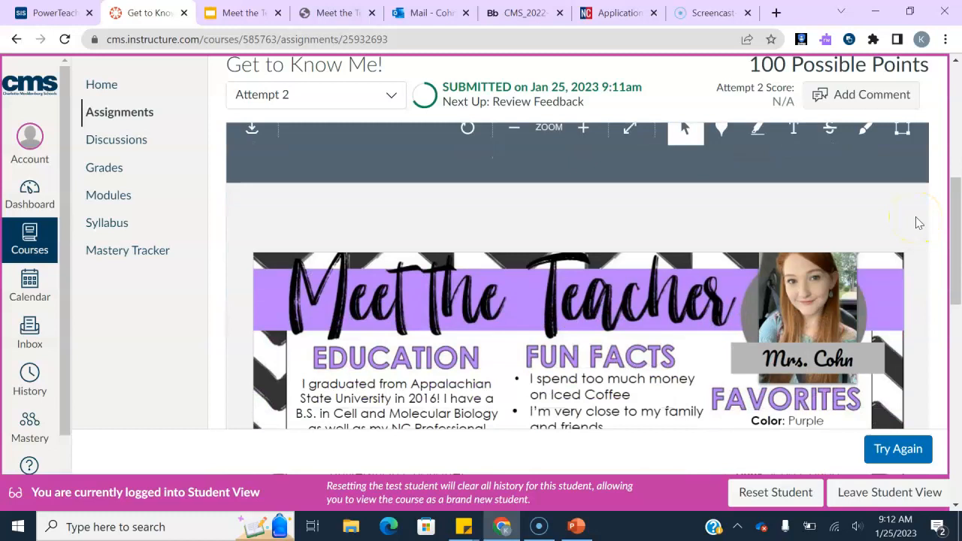